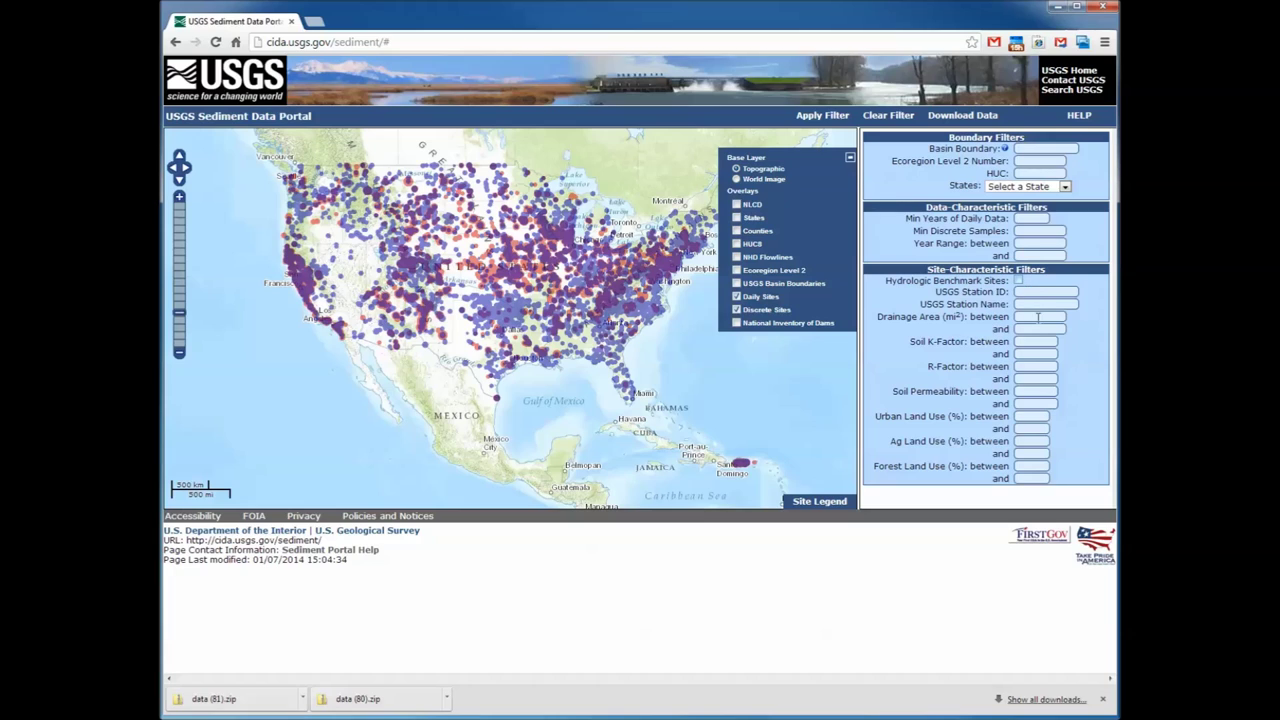
Filter the mapped sediment sites by the USGS station name "missouri"
{"action": "left_click", "coordinate": [1040, 290]}
{"action": "left_click", "coordinate": [1041, 304]}
{"action": "left_click", "coordinate": [1042, 315]}
{"action": "left_click", "coordinate": [1023, 341]}
{"action": "left_click", "coordinate": [1043, 305]}
{"action": "type", "text": "missis"}
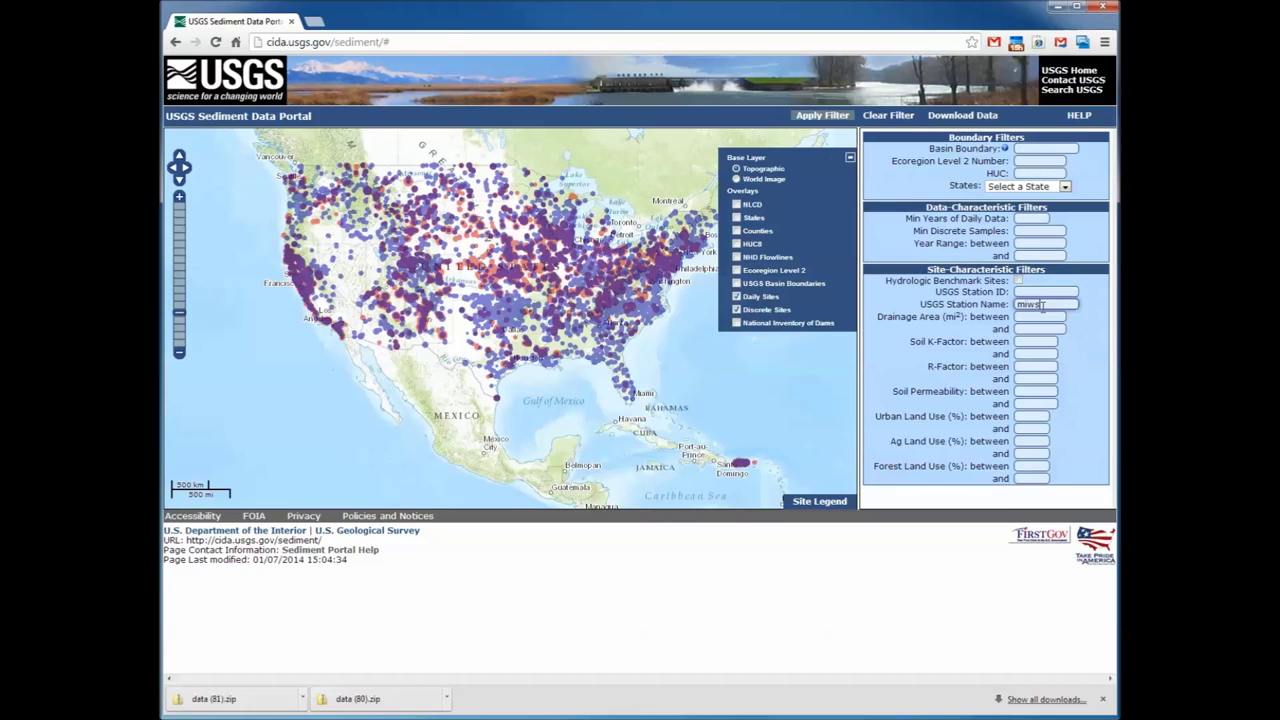
{"action": "key", "text": "BackSpace"}
{"action": "key", "text": "BackSpace"}
{"action": "key", "text": "BackSpace"}
{"action": "type", "text": "ssouri"}
{"action": "left_click", "coordinate": [823, 116]}
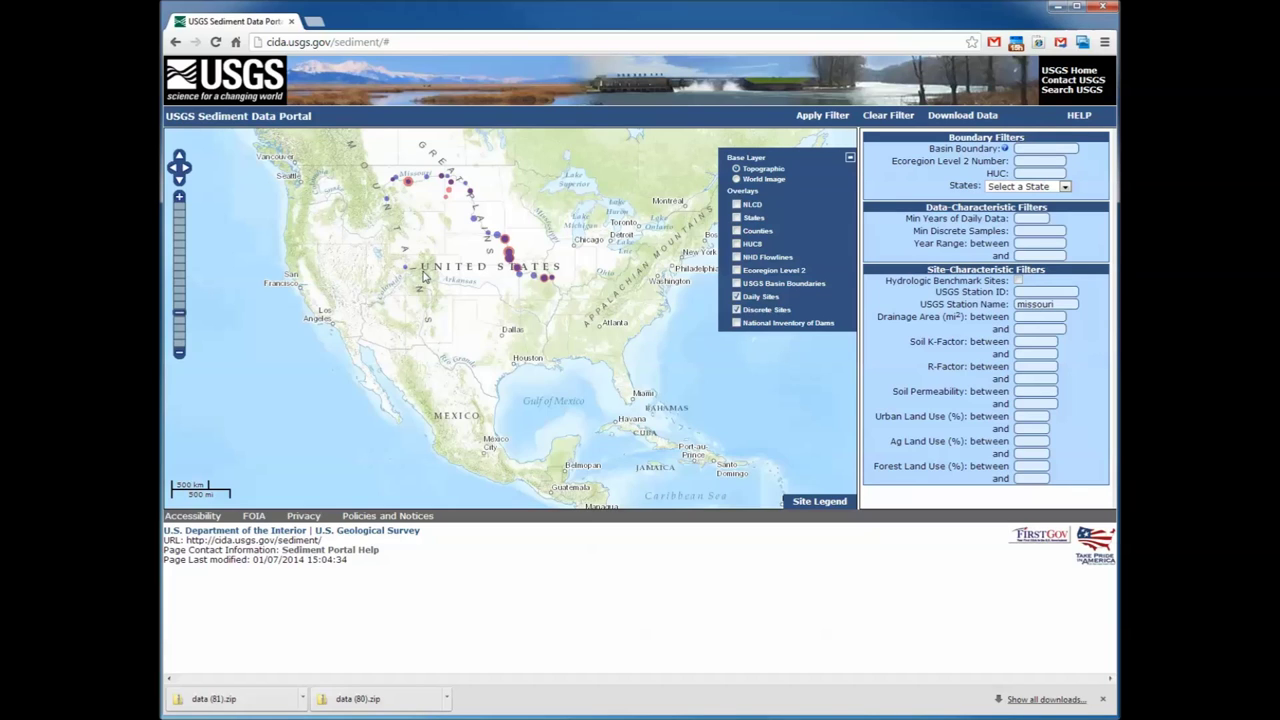
Show the details of the Missouri River at Hermann site and filter the map by its USGS Station ID 06934500
{"action": "left_click", "coordinate": [545, 282]}
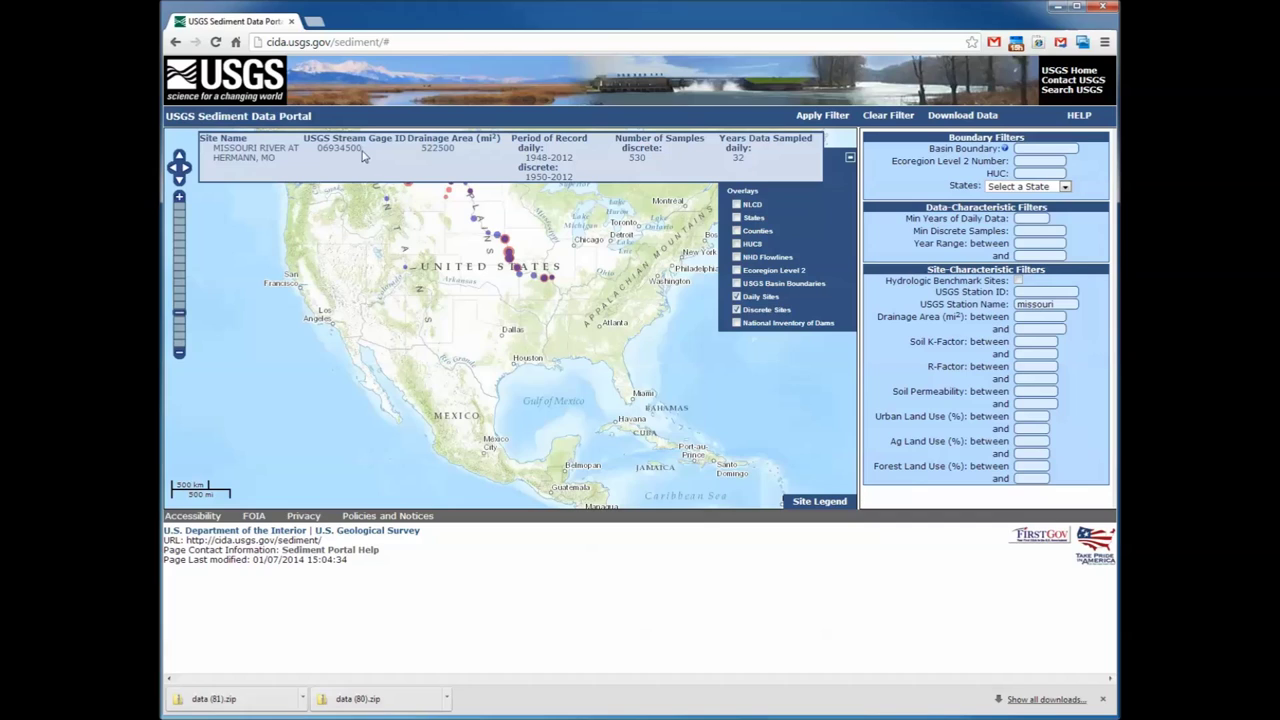
{"action": "left_click", "coordinate": [1041, 292]}
{"action": "type", "text": "06934500"}
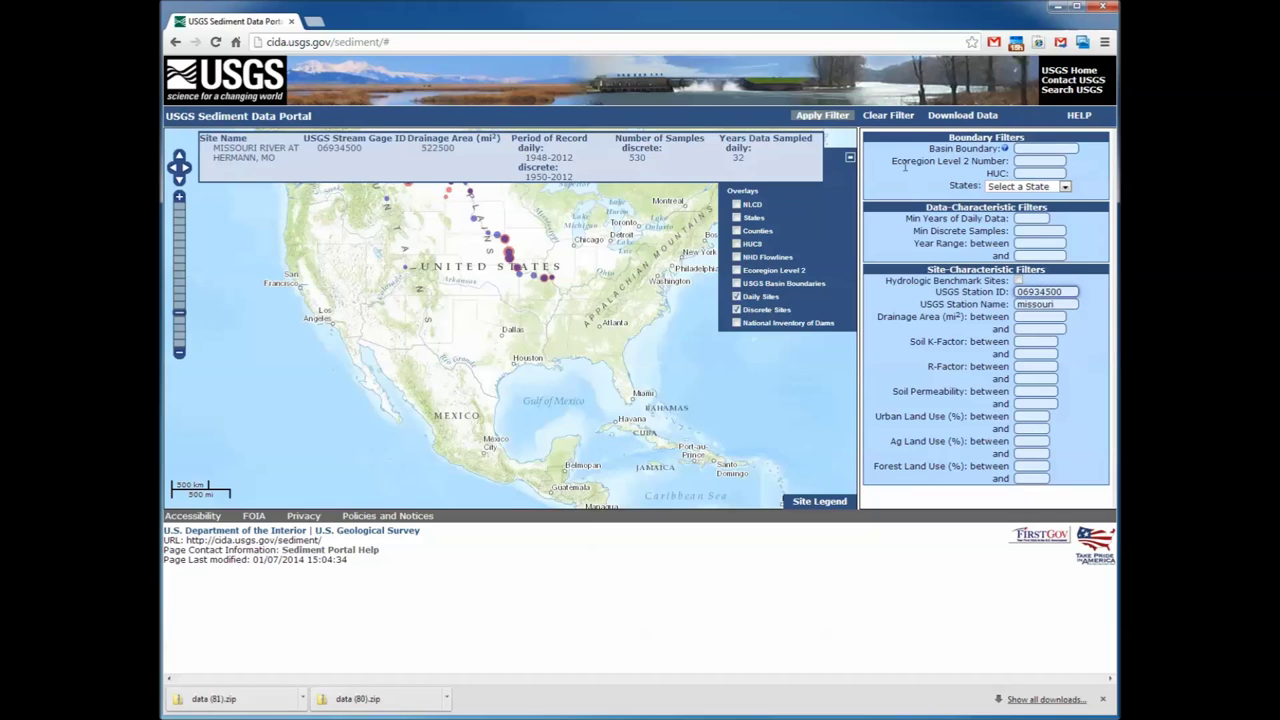
{"action": "left_click", "coordinate": [833, 117]}
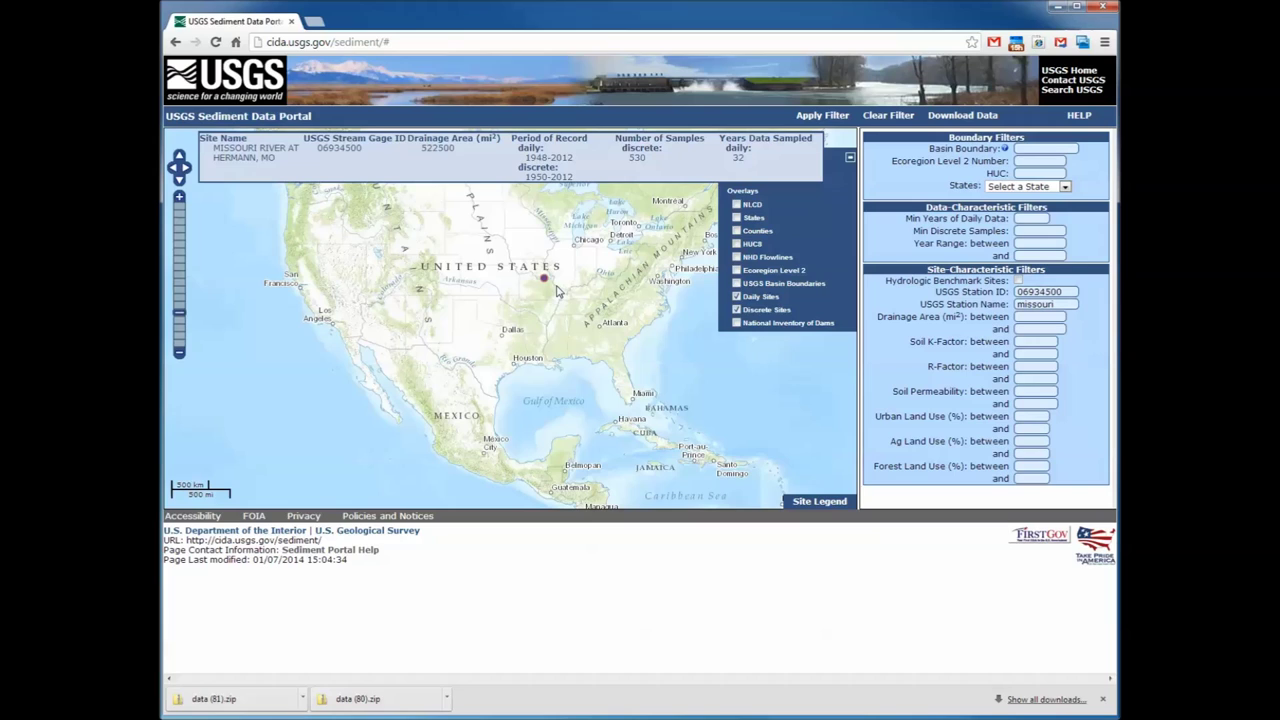
Clear the station filters, display the USGS Basin Boundaries overlay and filter the sites by basin boundary 06934500
{"action": "left_click", "coordinate": [901, 119]}
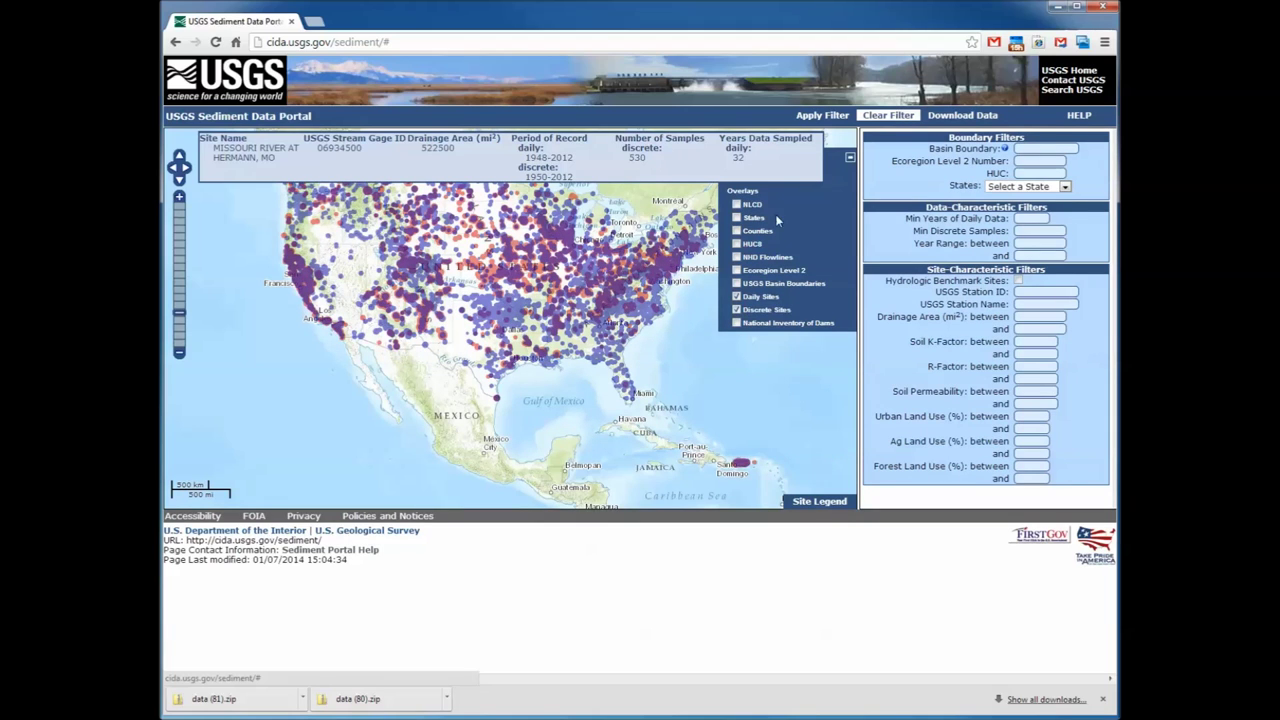
{"action": "left_click", "coordinate": [737, 284]}
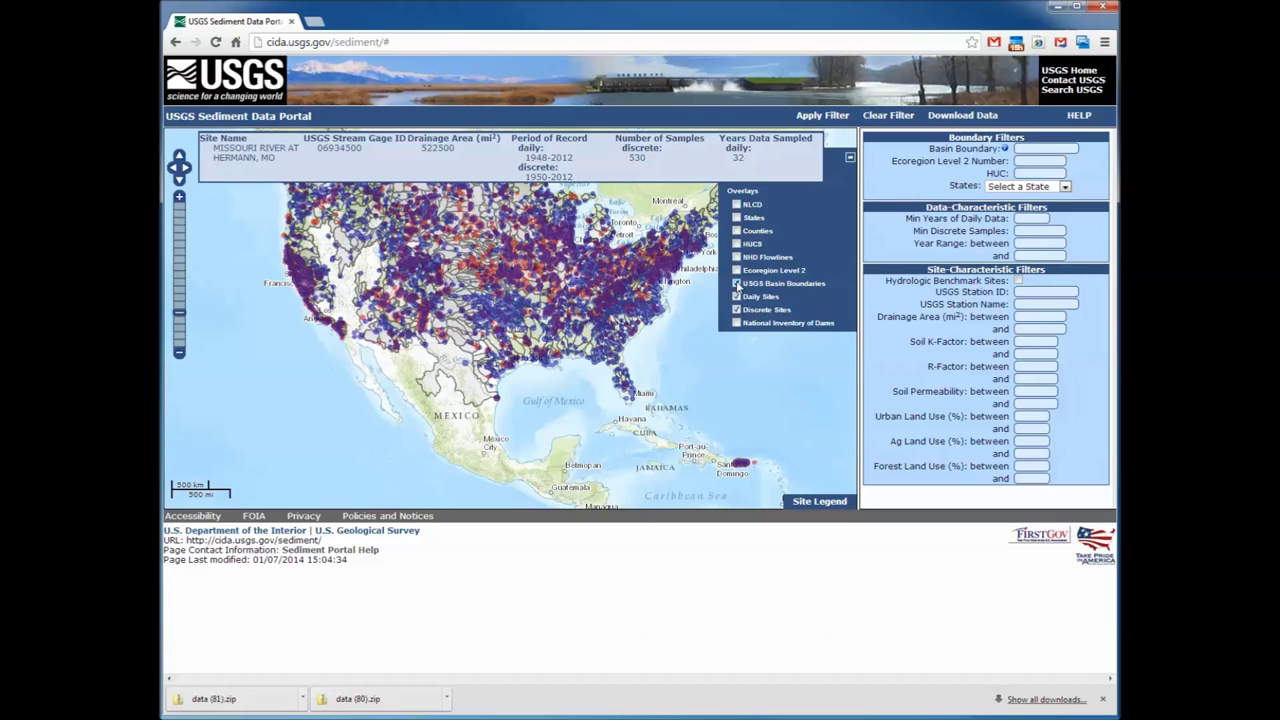
{"action": "left_click", "coordinate": [1044, 147]}
{"action": "type", "text": "06934500"}
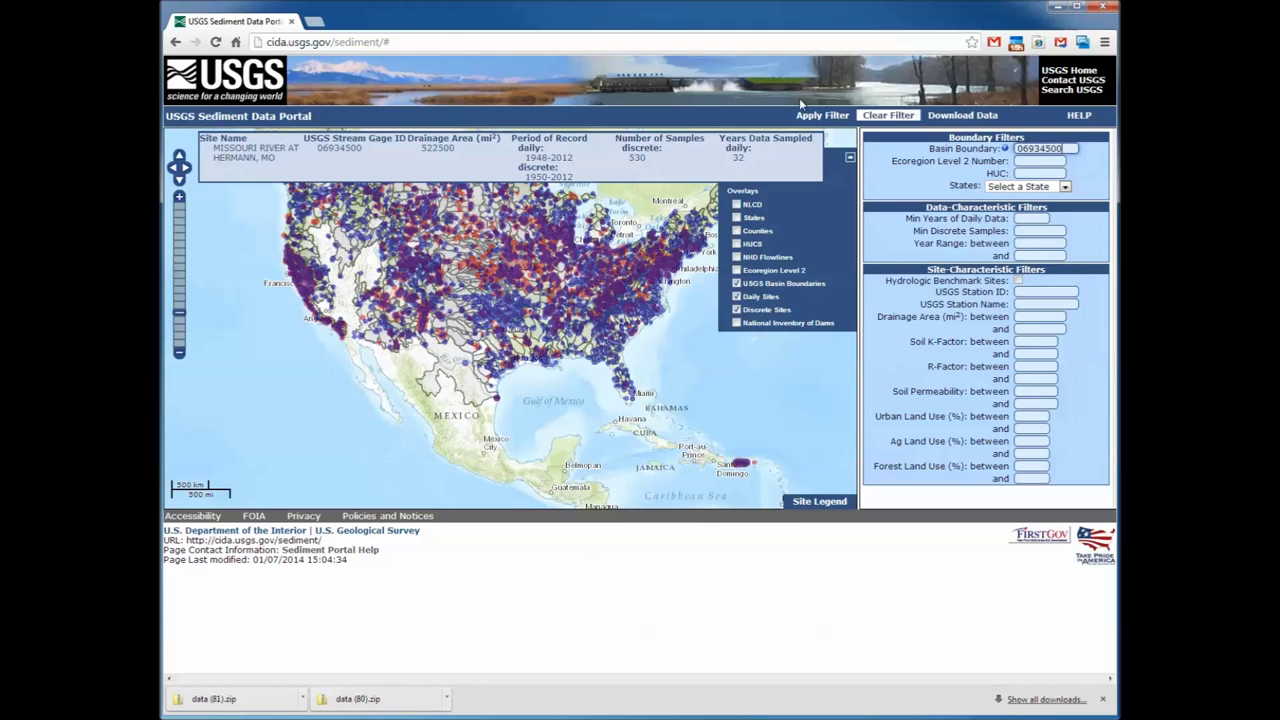
{"action": "left_click", "coordinate": [820, 115]}
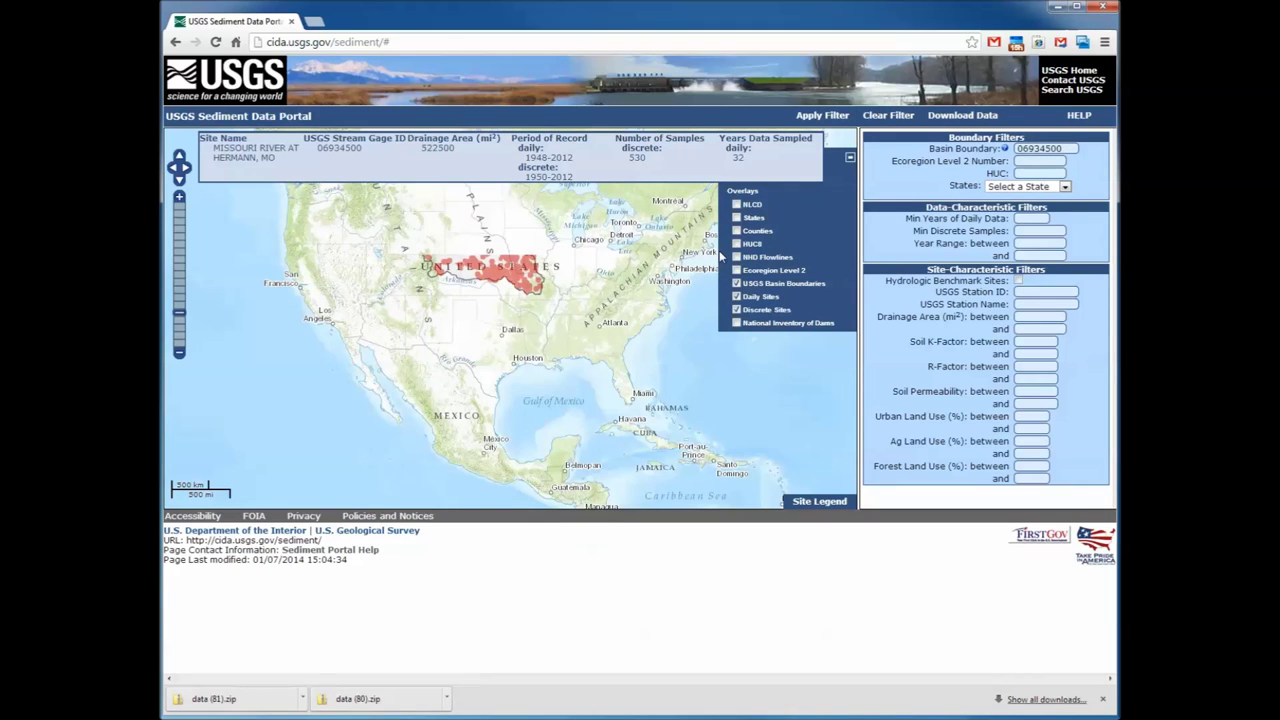
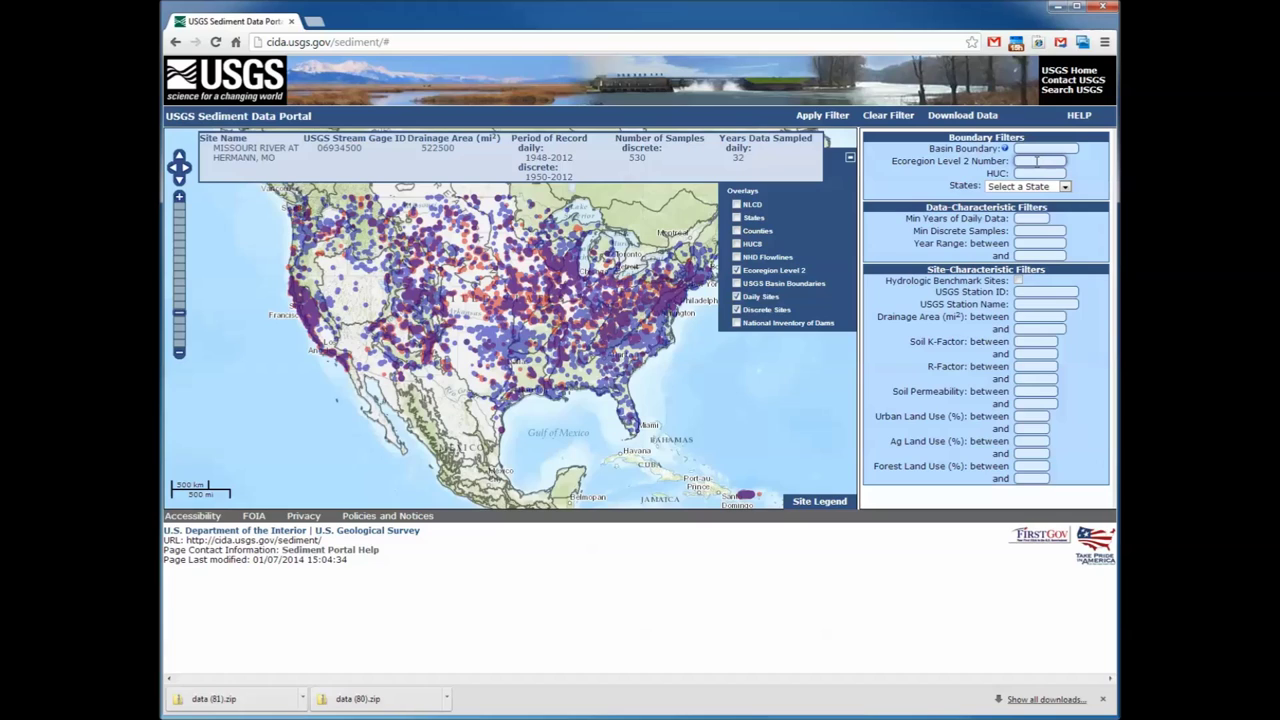
Filter the sites by Ecoregion Level 2 number 10.1 and broaden the filter to 10*
{"action": "type", "text": "10.1"}
{"action": "left_click", "coordinate": [823, 117]}
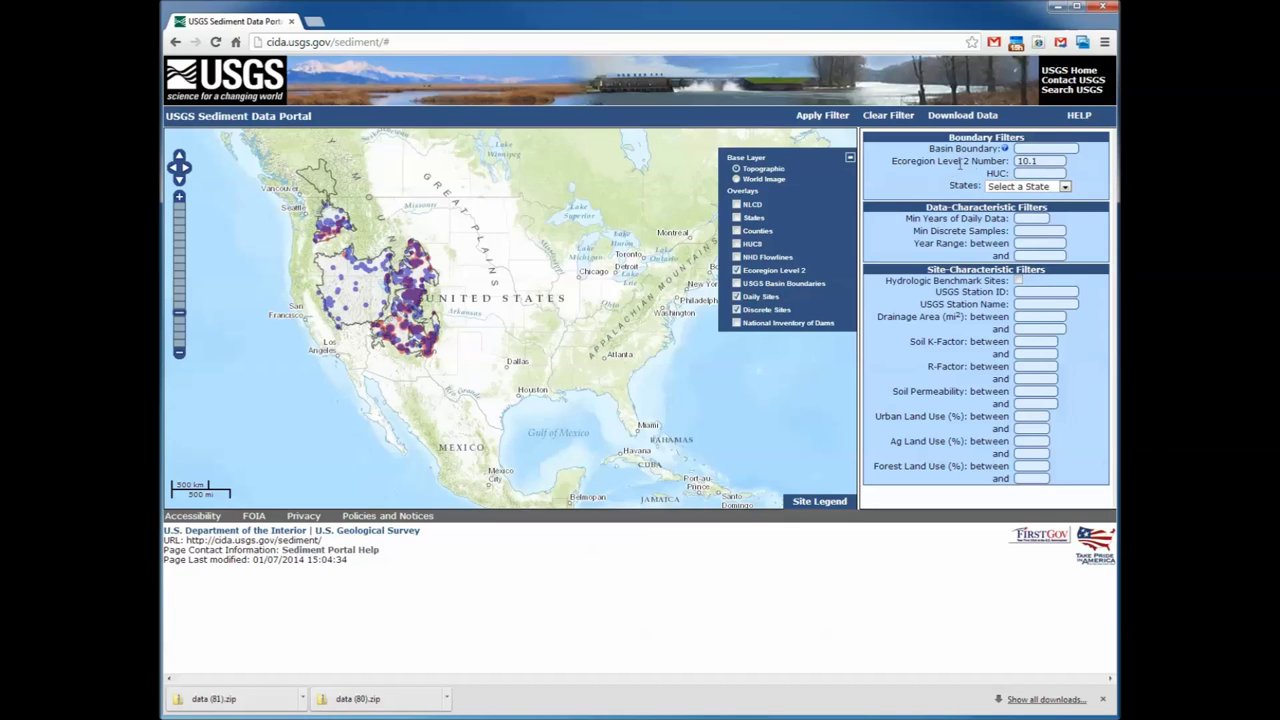
{"action": "left_click", "coordinate": [1045, 161]}
{"action": "key", "text": "BackSpace"}
{"action": "type", "text": "*"}
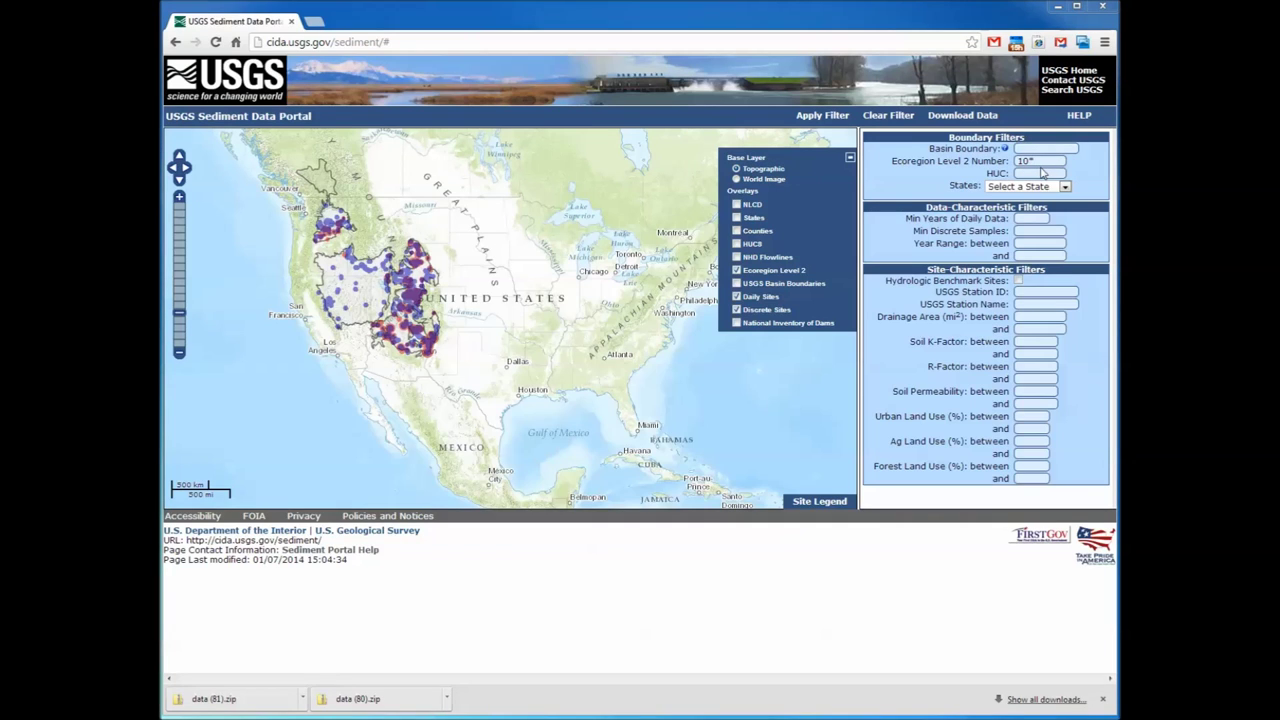
{"action": "left_click", "coordinate": [822, 116]}
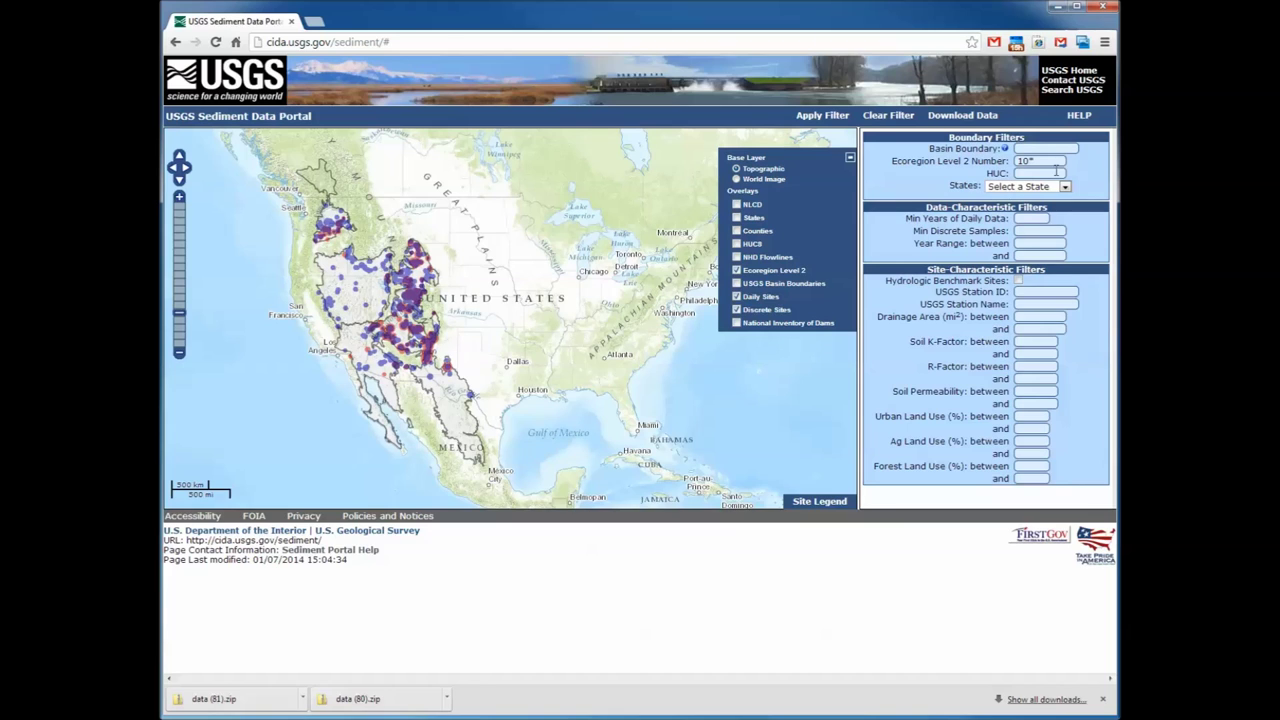
Clear the ecoregion filter and replace the Ecoregion Level 2 overlay with the HUC8 overlay
{"action": "left_click", "coordinate": [882, 116]}
{"action": "left_click", "coordinate": [737, 243]}
{"action": "left_click", "coordinate": [737, 270]}
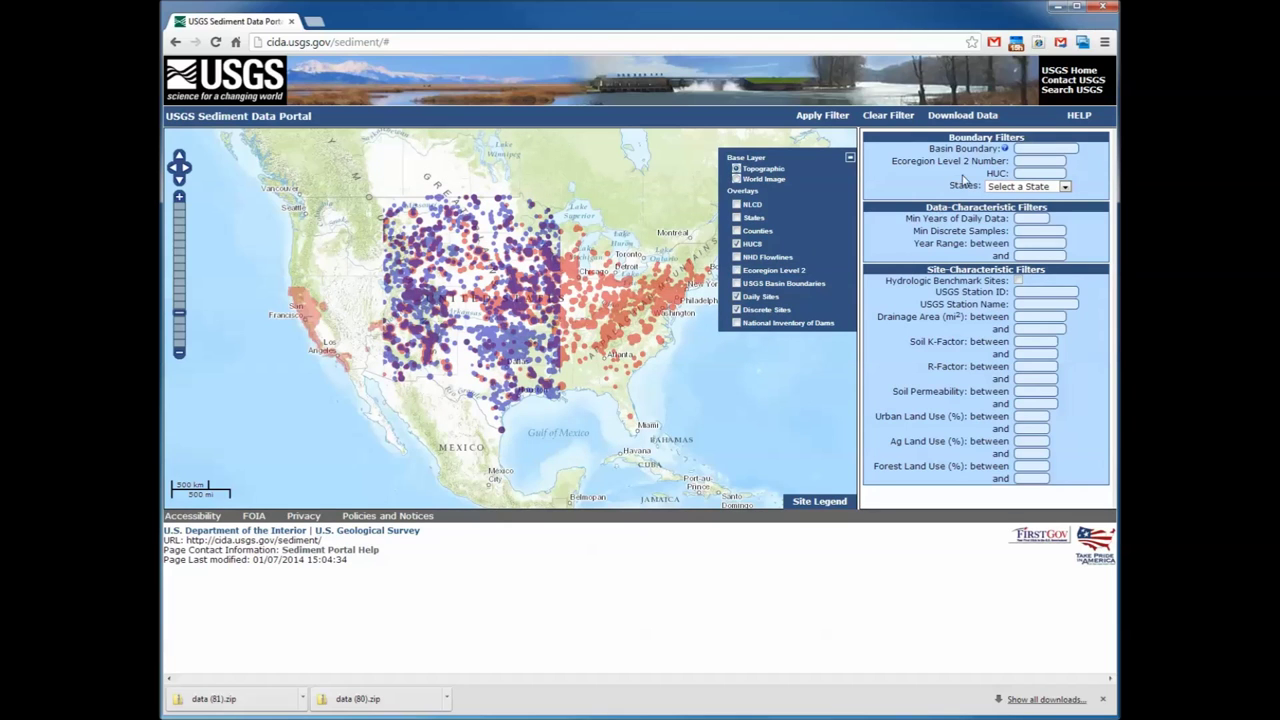
Filter the sites to every hydrologic unit starting with 10 by applying the HUC value 10*
{"action": "left_click", "coordinate": [1038, 171]}
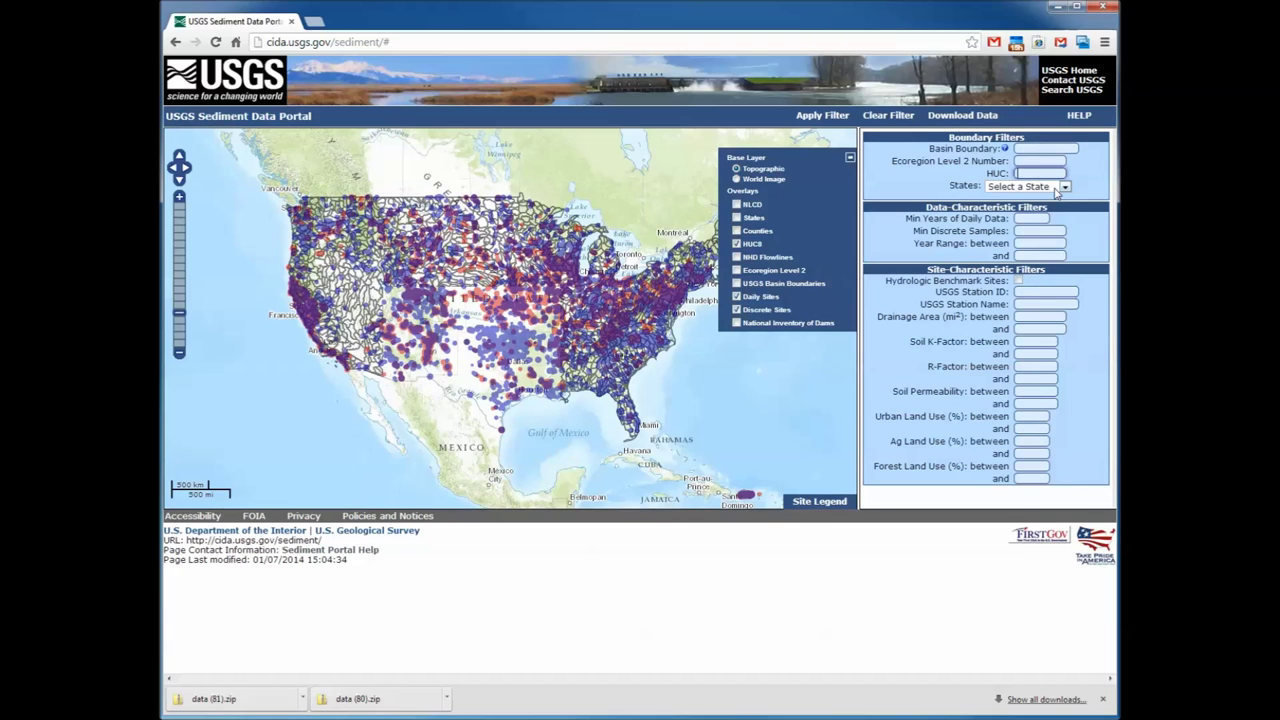
{"action": "type", "text": "10"}
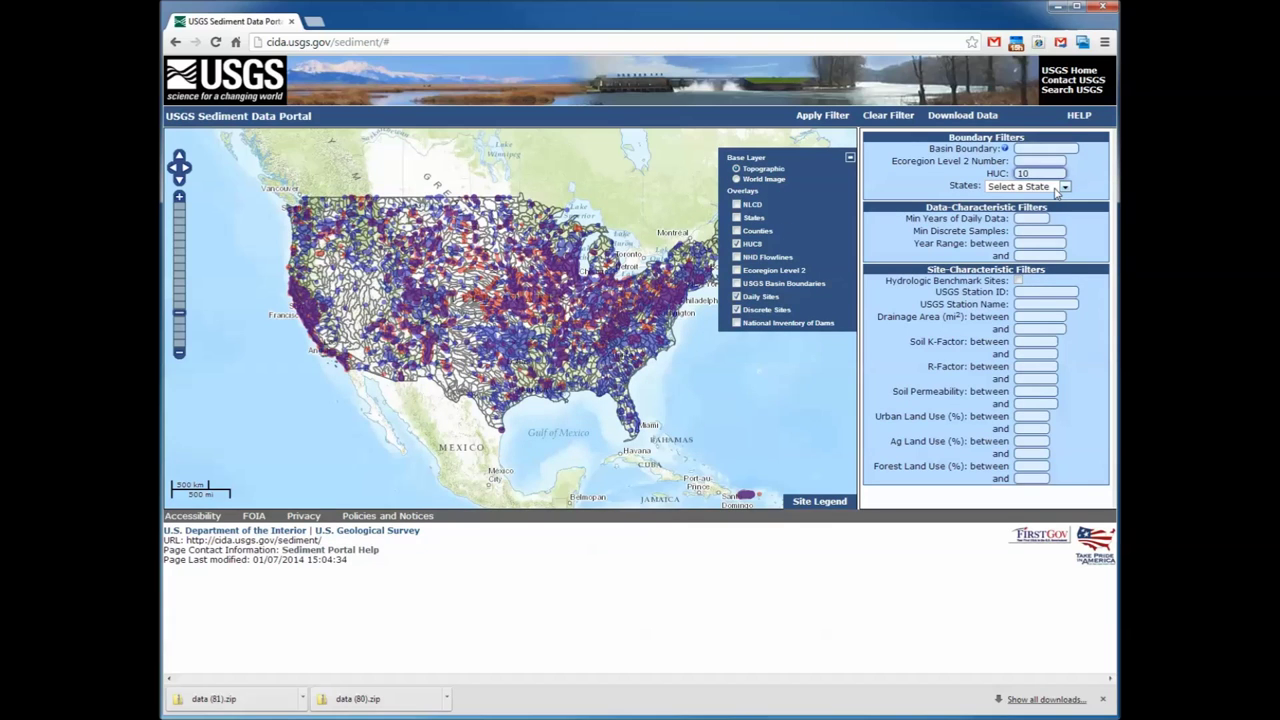
{"action": "type", "text": "*"}
{"action": "left_click", "coordinate": [824, 116]}
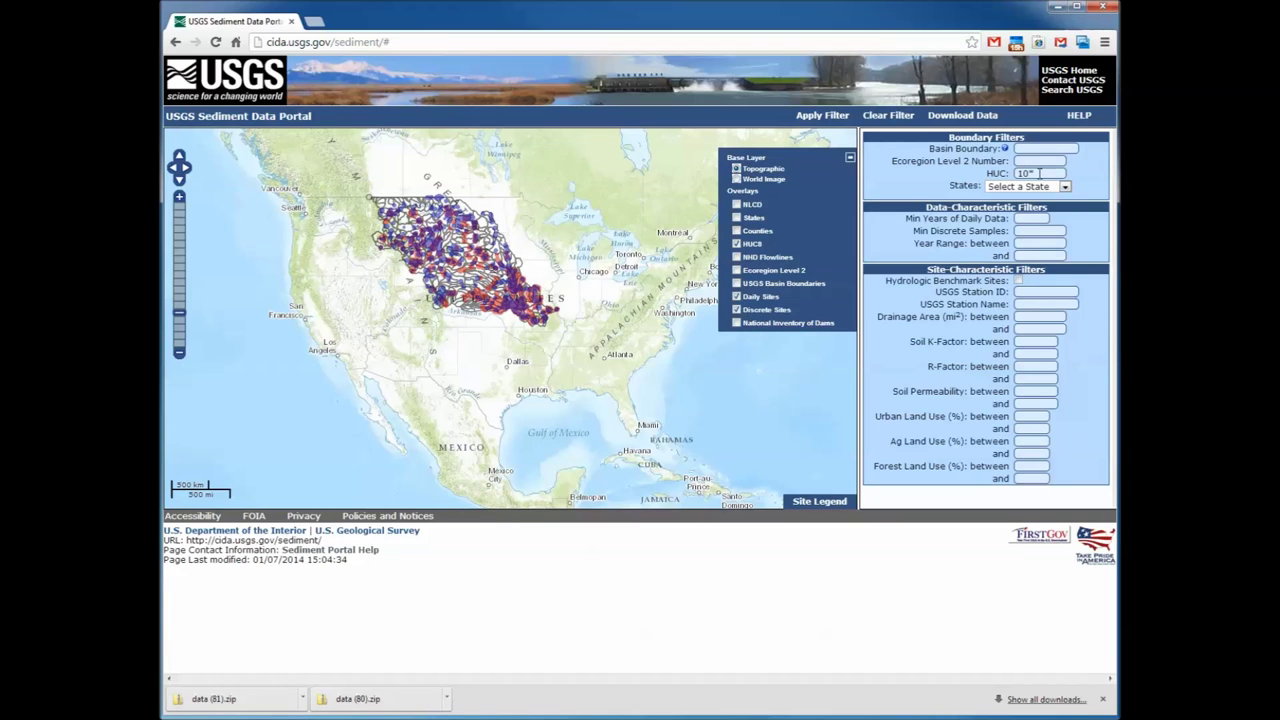
Narrow the HUC filter to 10270103 and zoom the map in on that watershed near Topeka and Kansas City
{"action": "left_click", "coordinate": [1039, 173]}
{"action": "type", "text": "270103"}
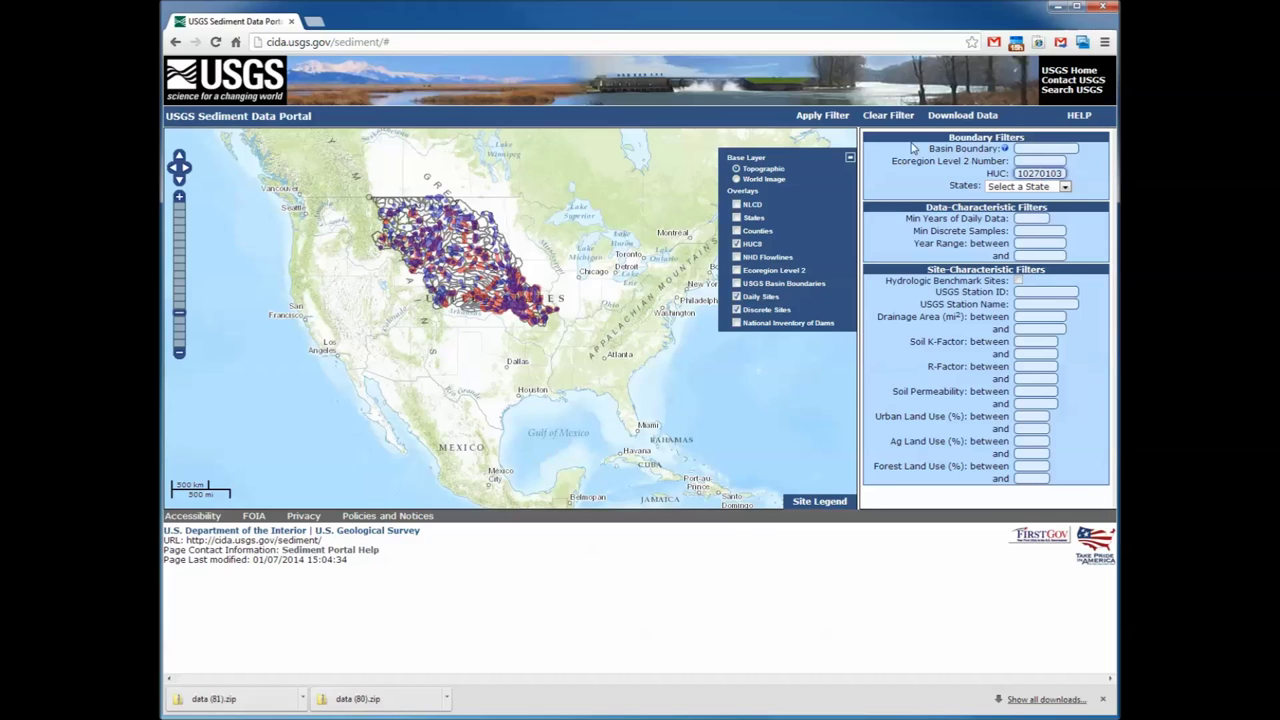
{"action": "left_click", "coordinate": [822, 117]}
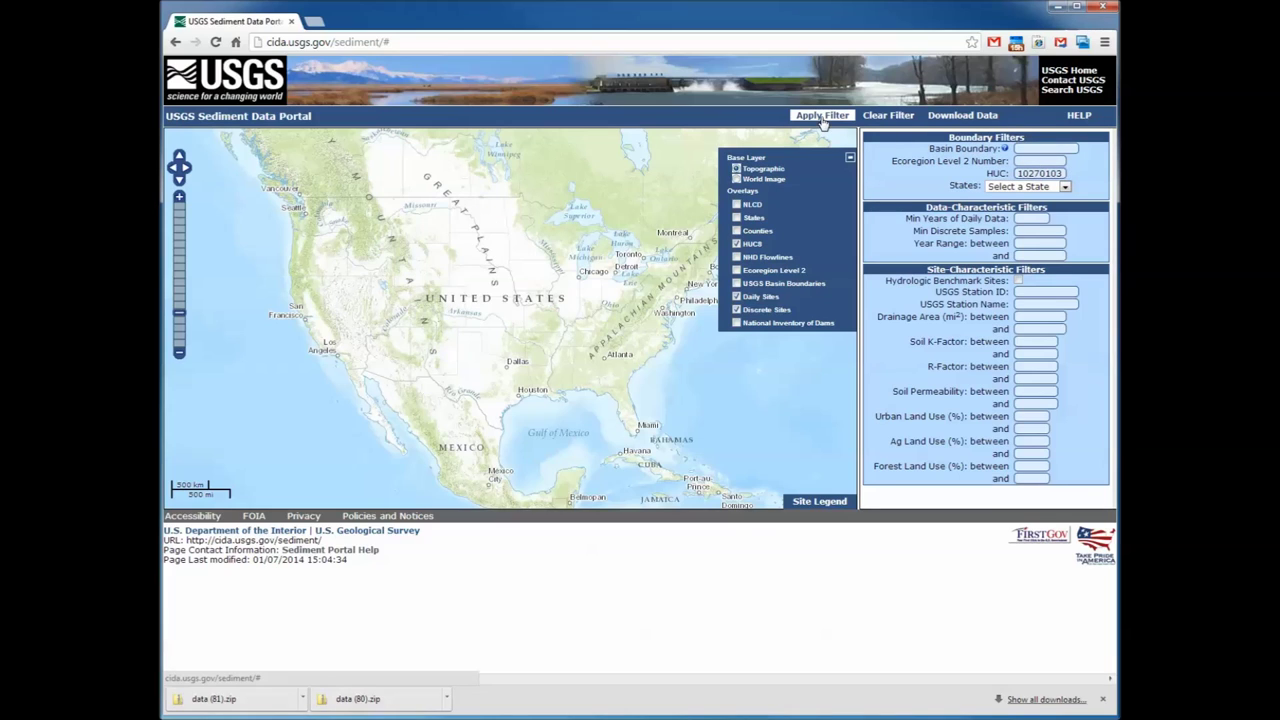
{"action": "double_click", "coordinate": [512, 308]}
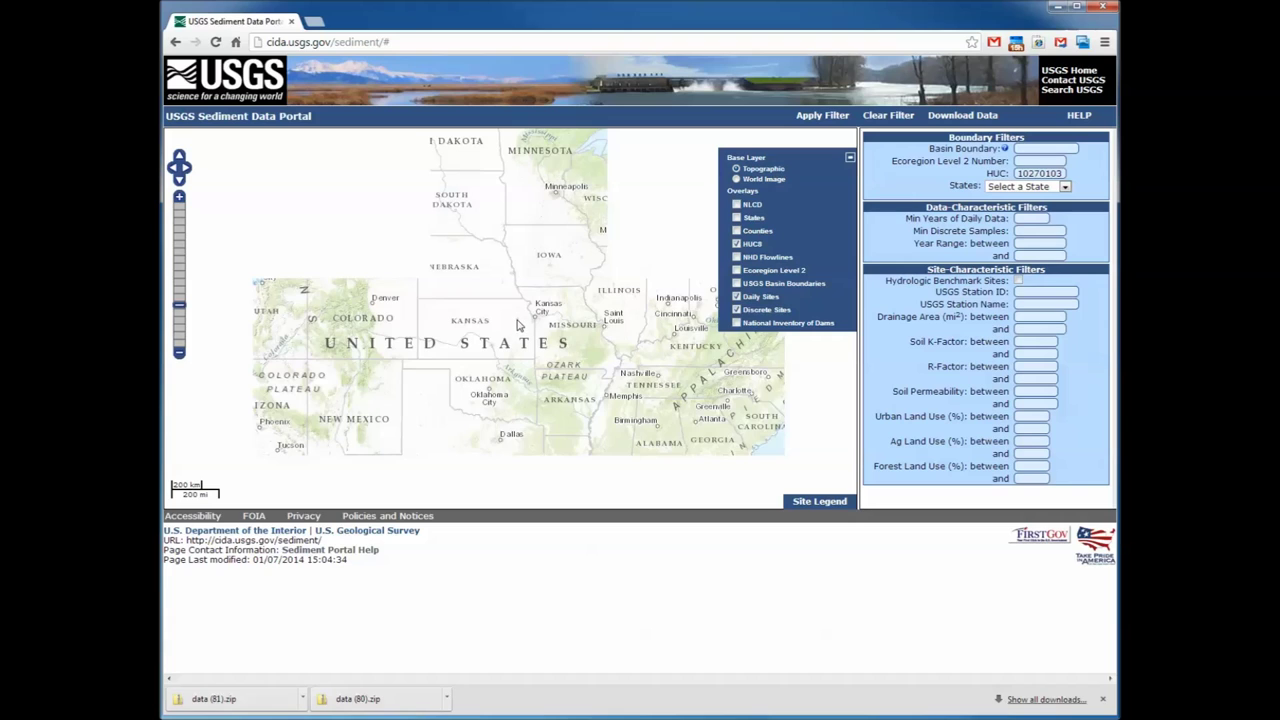
{"action": "double_click", "coordinate": [519, 325]}
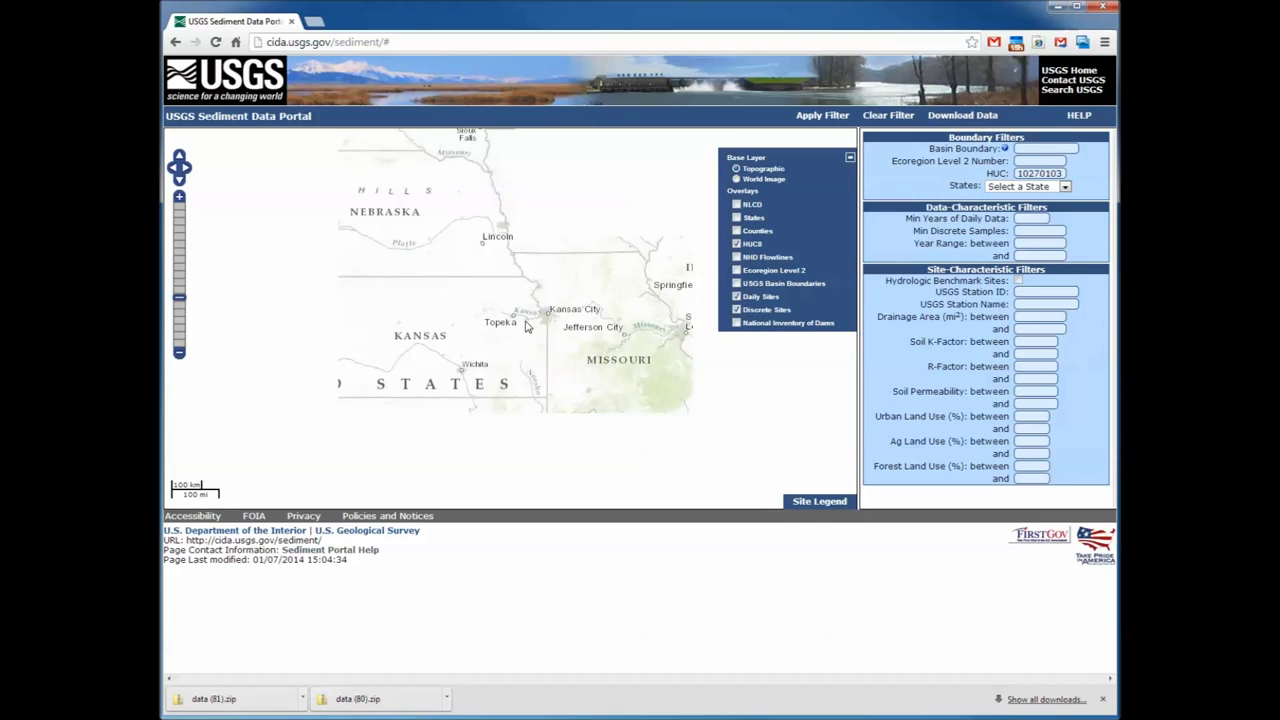
{"action": "double_click", "coordinate": [525, 325]}
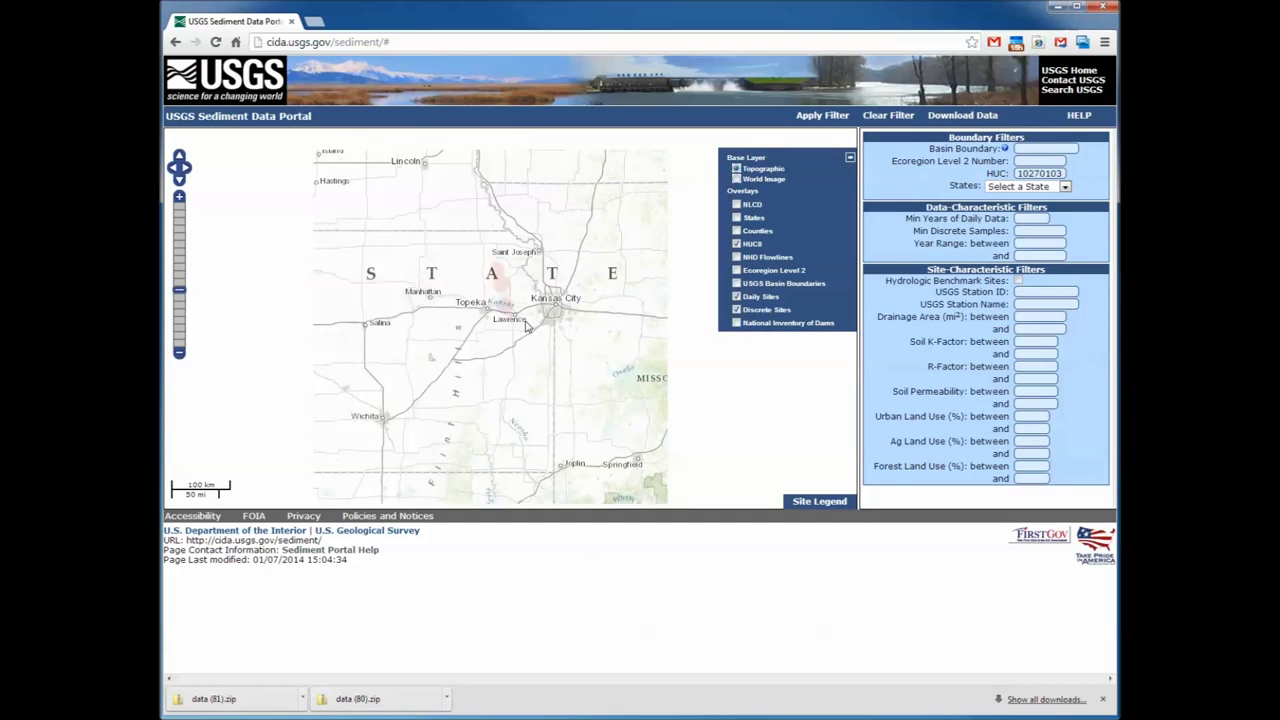
{"action": "double_click", "coordinate": [524, 330]}
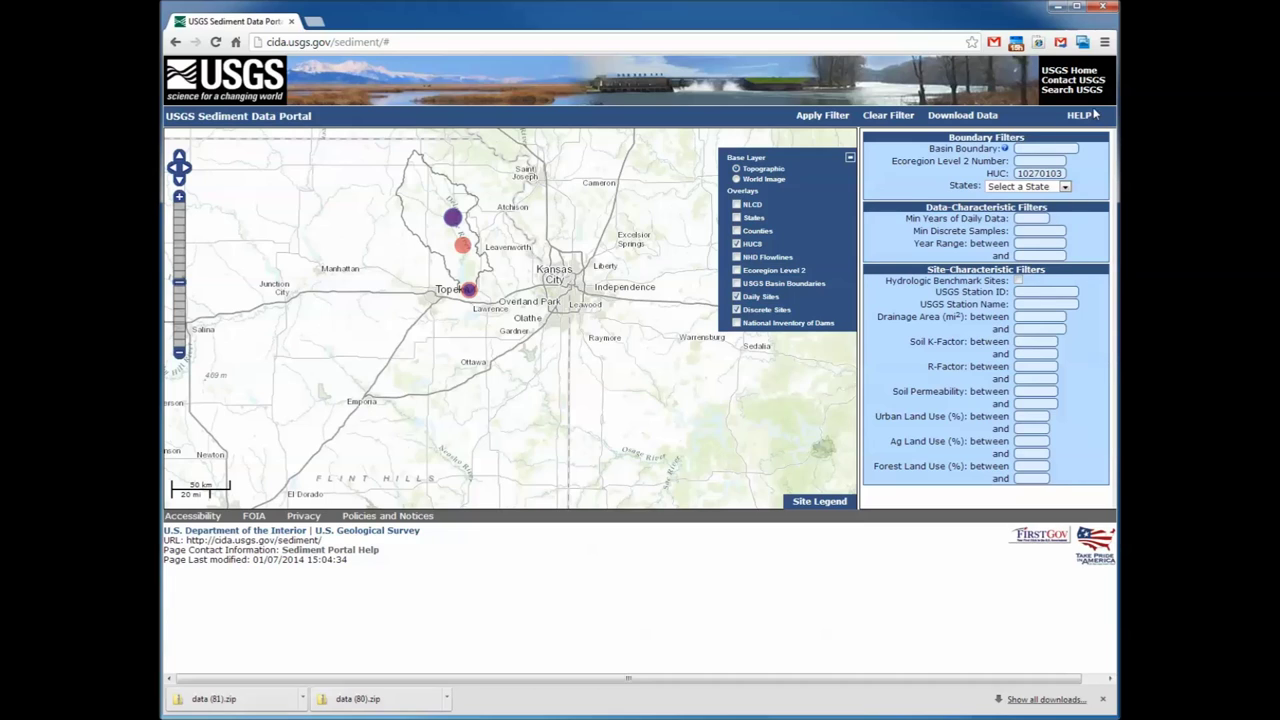
Download the filtered sites' daily flow and sediment data and discrete sample data in tsv format
{"action": "mouse_move", "coordinate": [1089, 115]}
{"action": "left_click", "coordinate": [966, 116]}
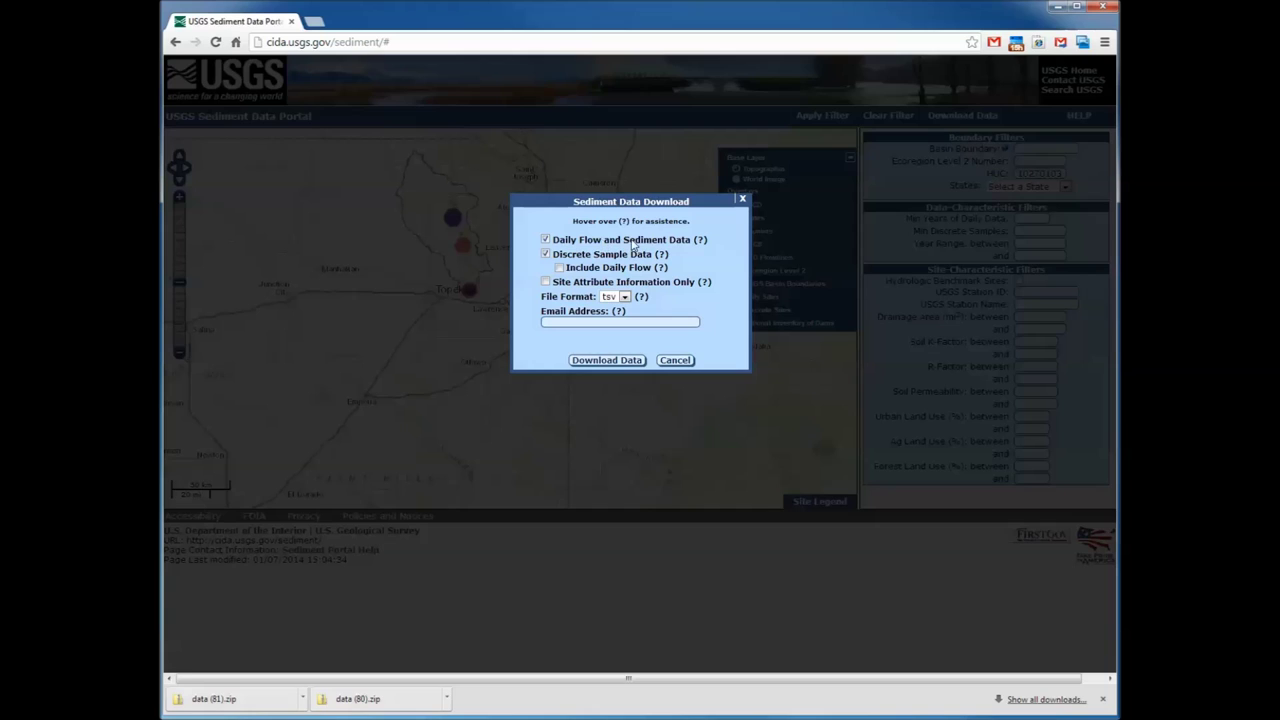
{"action": "mouse_move", "coordinate": [701, 238]}
{"action": "left_click", "coordinate": [625, 298]}
{"action": "left_click", "coordinate": [693, 316]}
{"action": "left_click", "coordinate": [617, 362]}
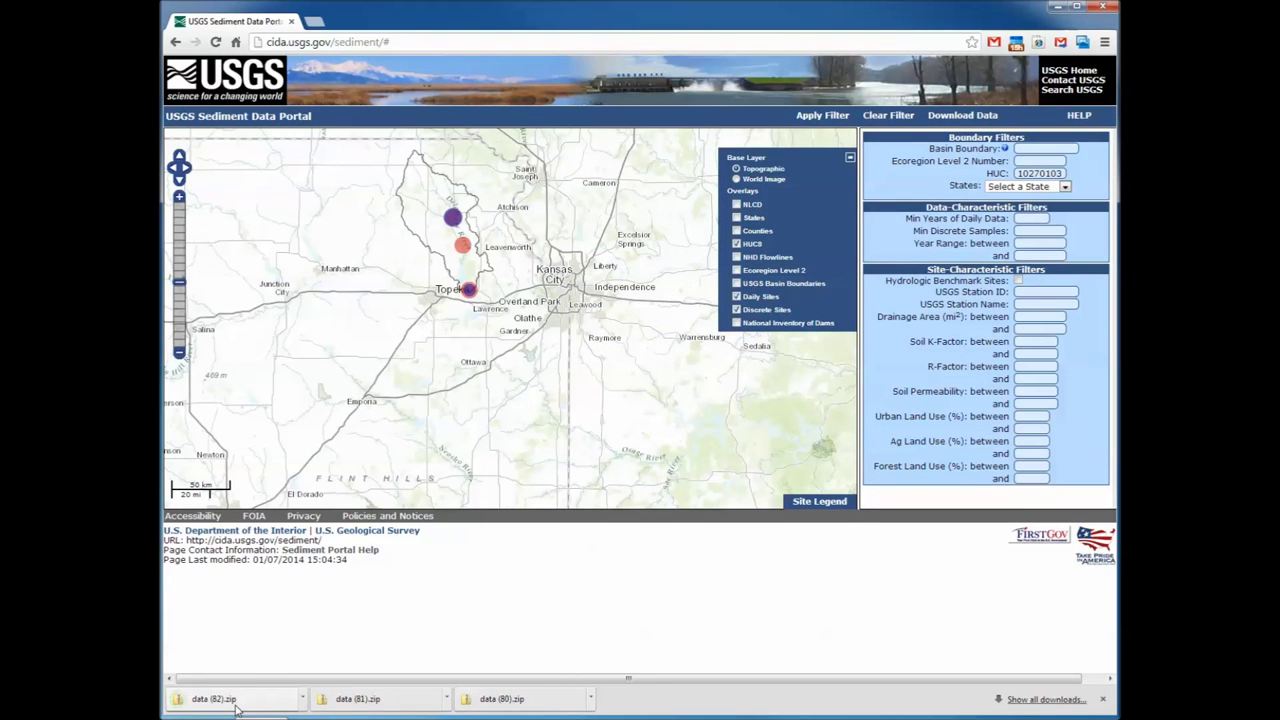
Open the downloaded data (82).zip archive and choose the sedportaldownload folder in My Documents as its extraction destination
{"action": "left_click", "coordinate": [237, 702]}
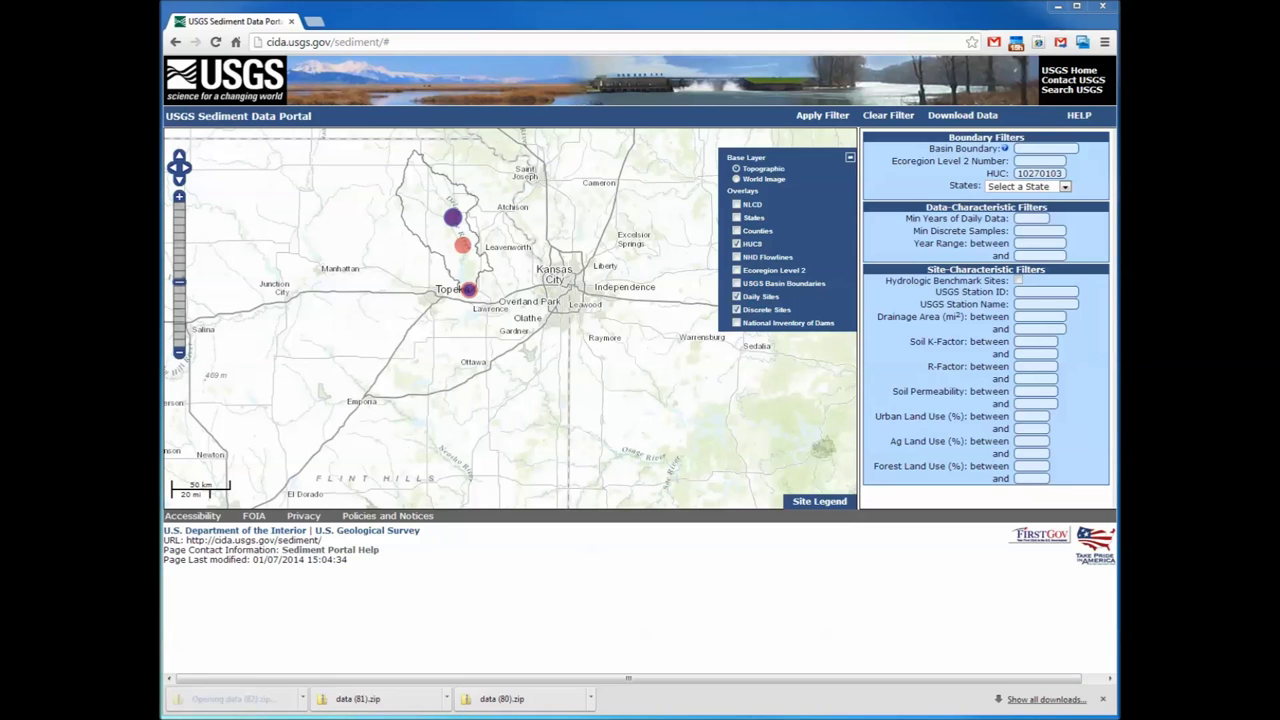
{"action": "left_click_drag", "start_coordinate": [867, 133], "coordinate": [722, 130]}
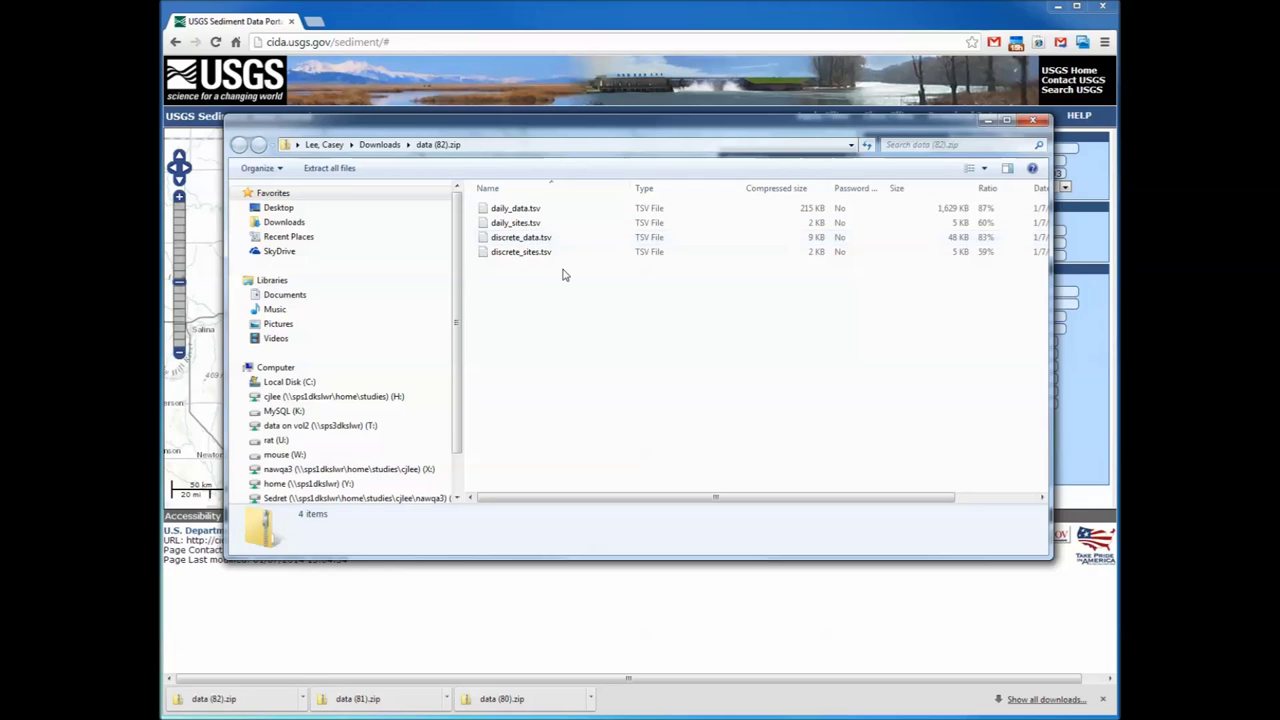
{"action": "left_click", "coordinate": [329, 177]}
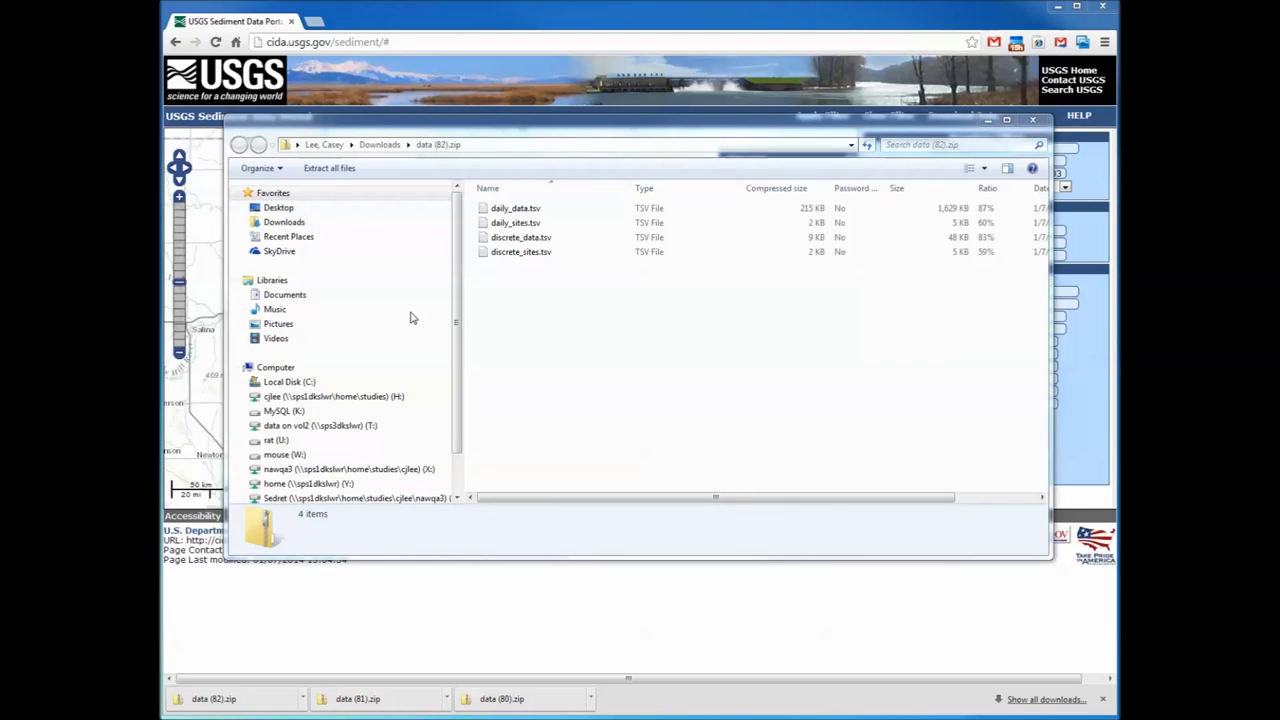
{"action": "left_click", "coordinate": [762, 367]}
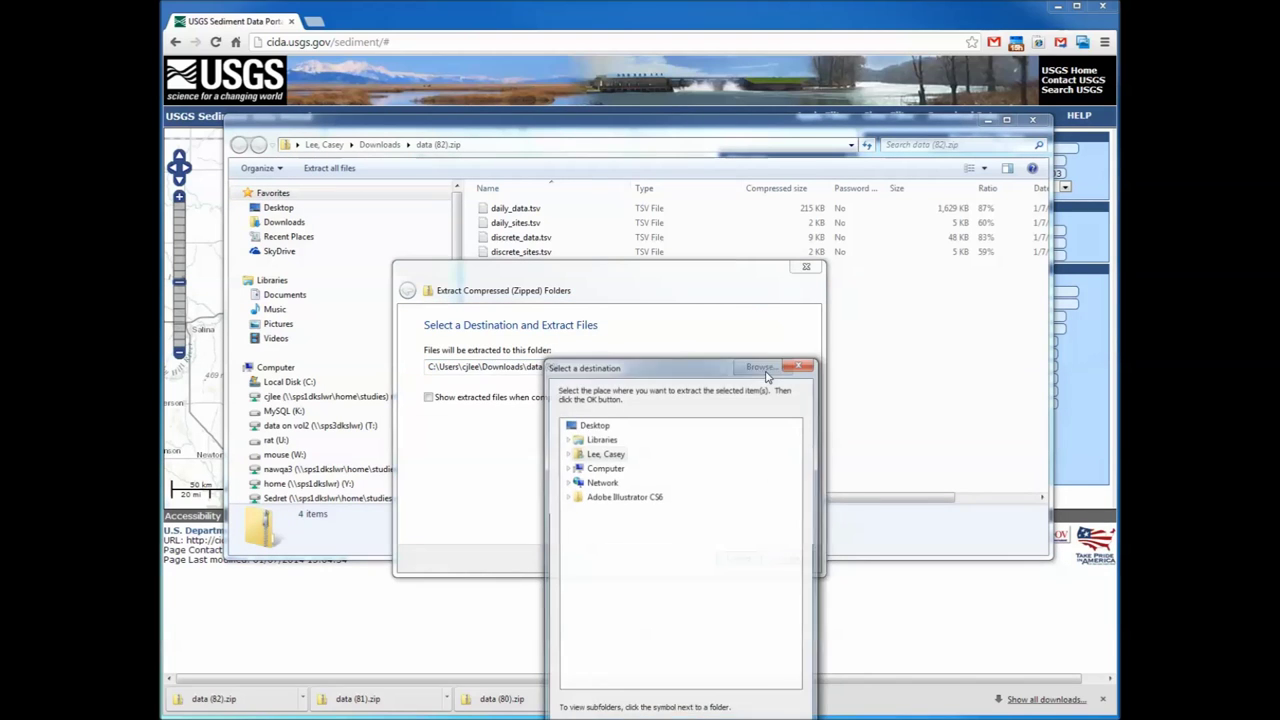
{"action": "left_click", "coordinate": [567, 455]}
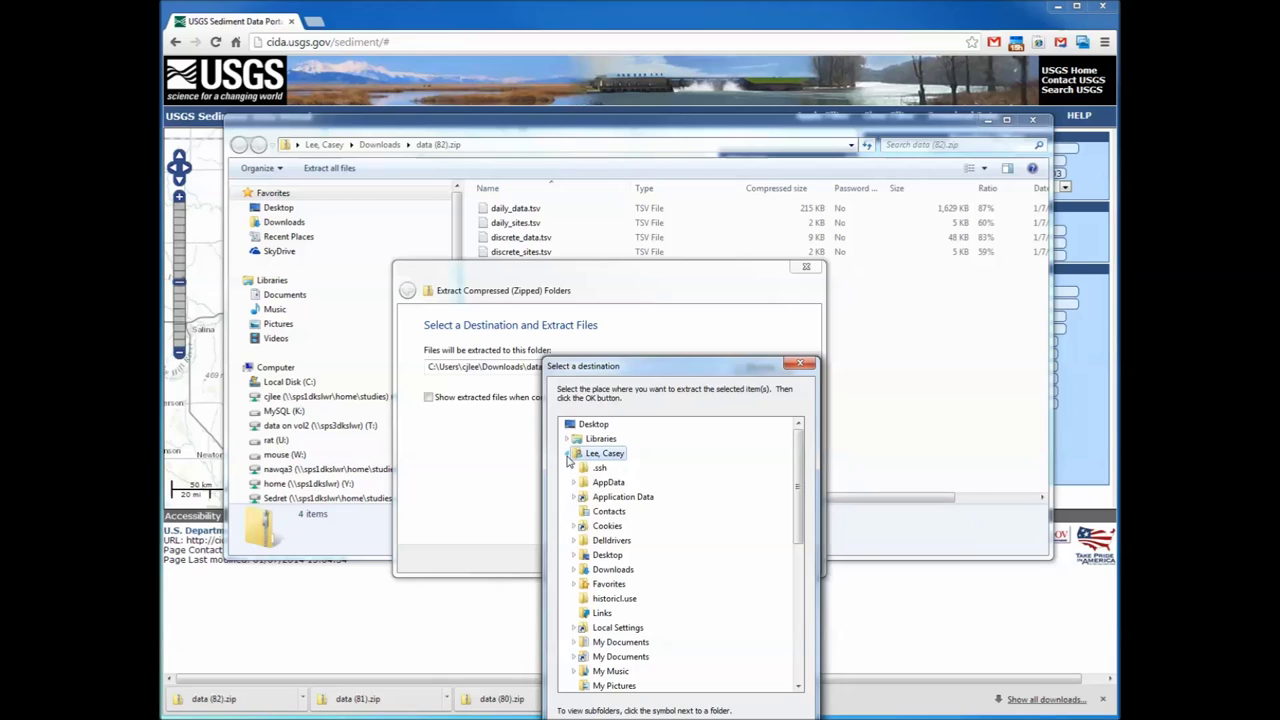
{"action": "left_click", "coordinate": [637, 646]}
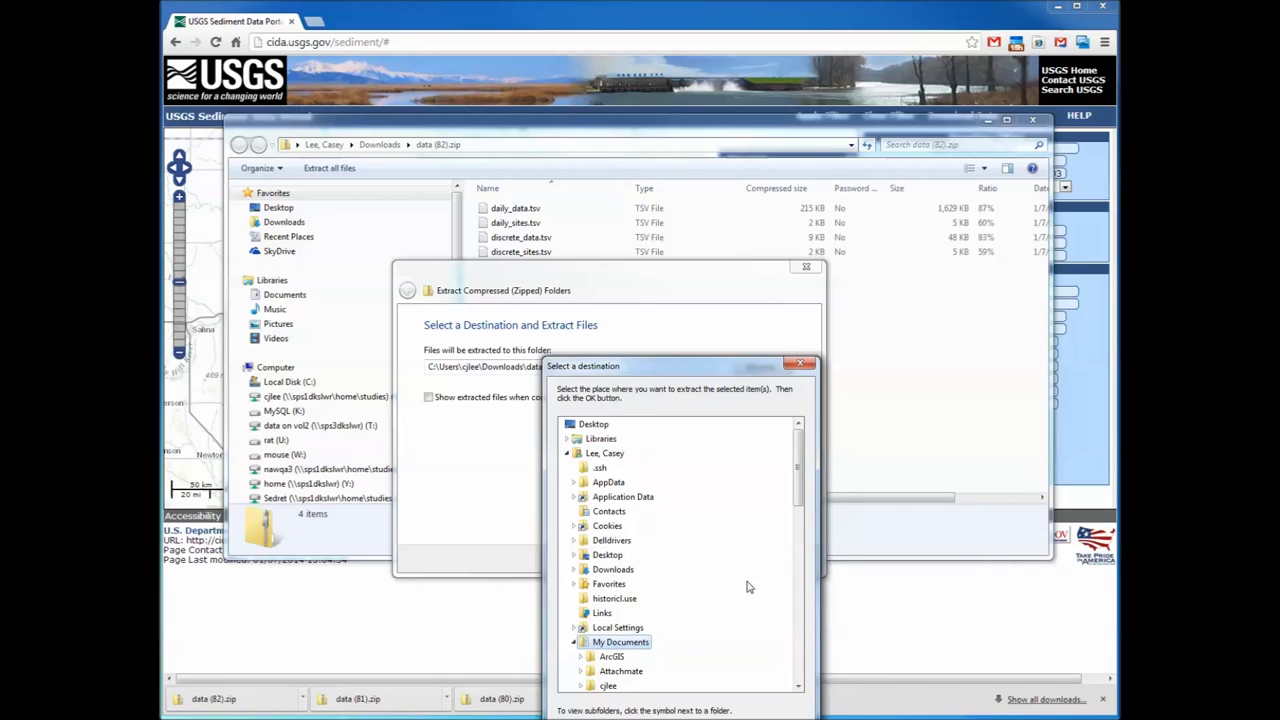
{"action": "scroll", "coordinate": [798, 600], "scroll_direction": "down", "scroll_amount": 8}
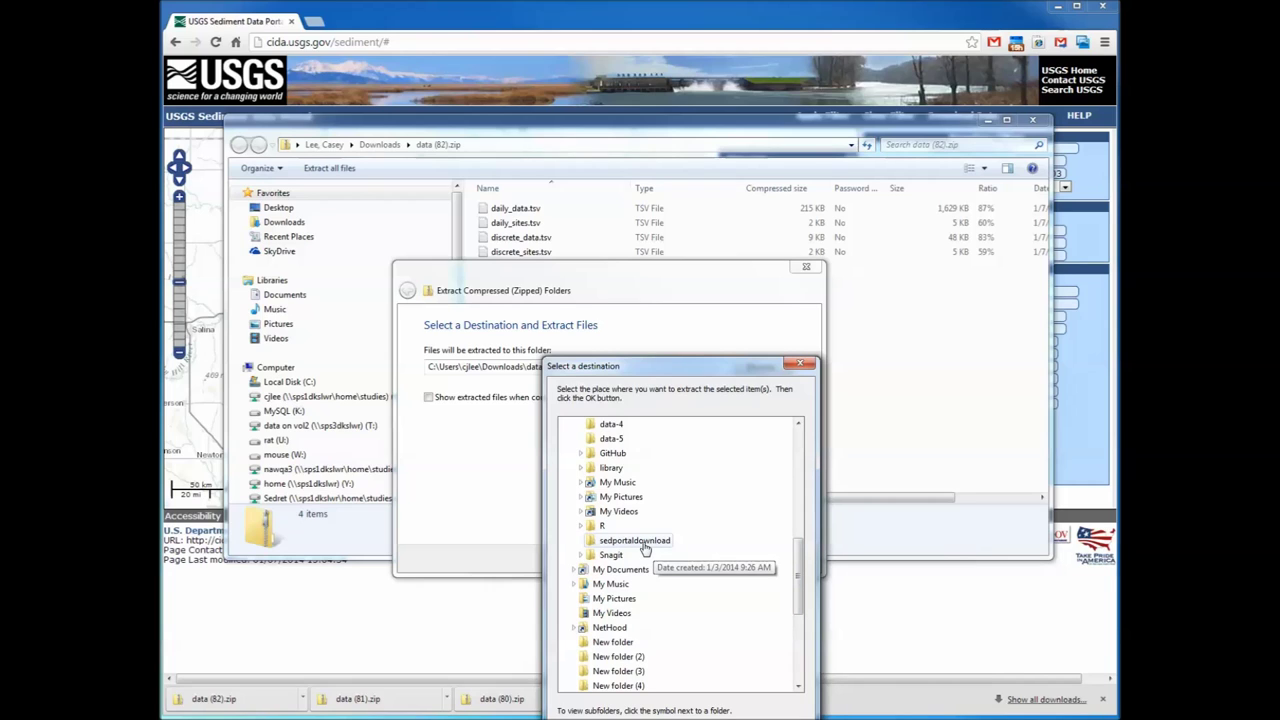
{"action": "left_click", "coordinate": [644, 546]}
{"action": "key", "text": "Return"}
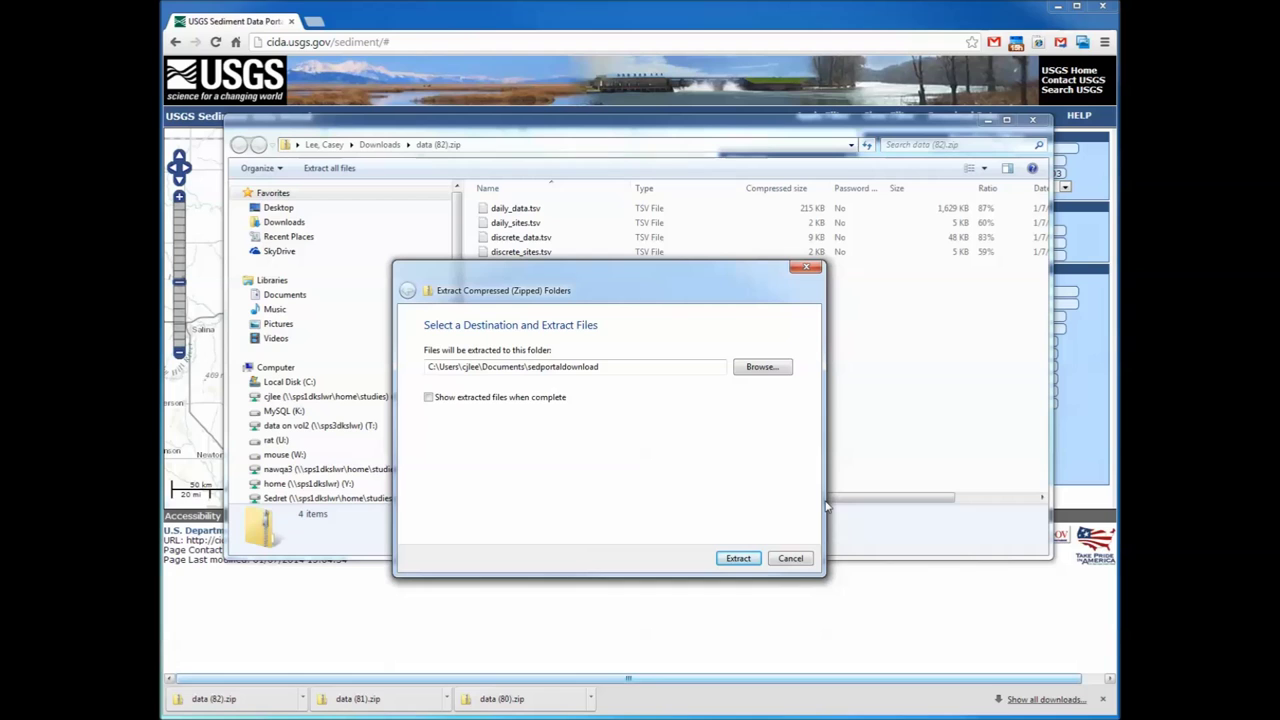
Extract the archive's files, copying and replacing the existing files for all name conflicts
{"action": "left_click", "coordinate": [732, 566]}
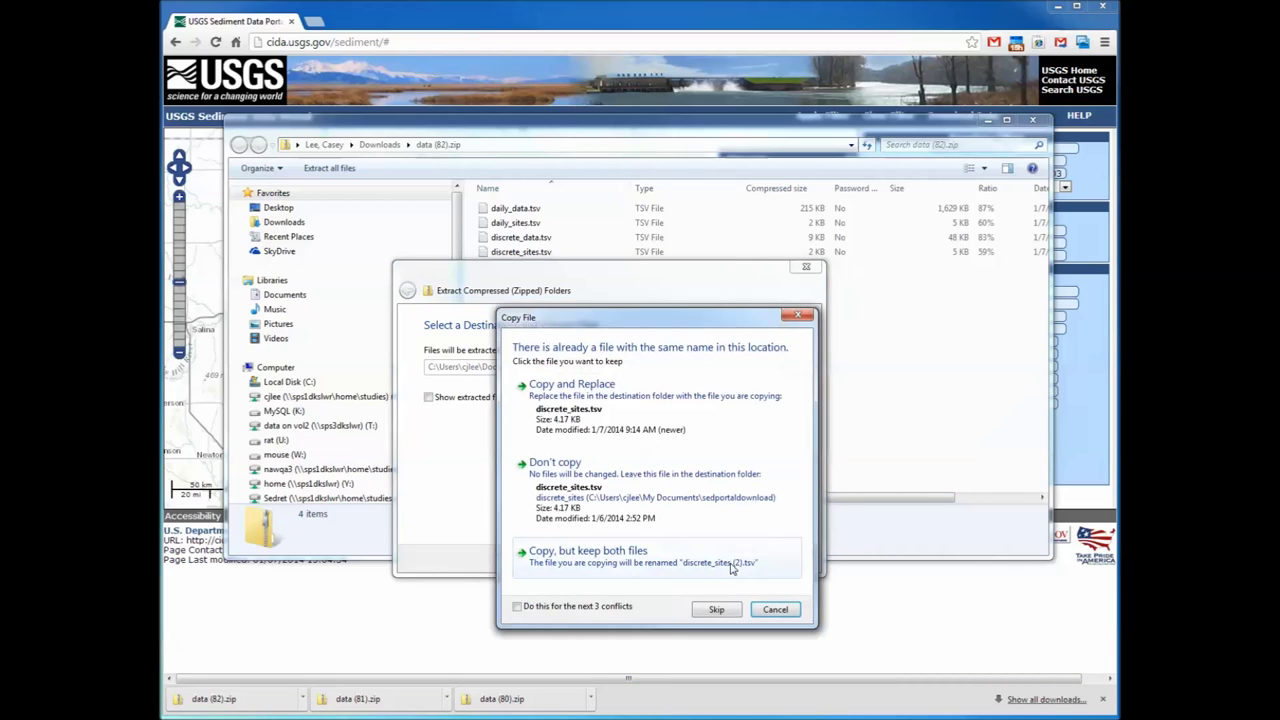
{"action": "left_click", "coordinate": [517, 607]}
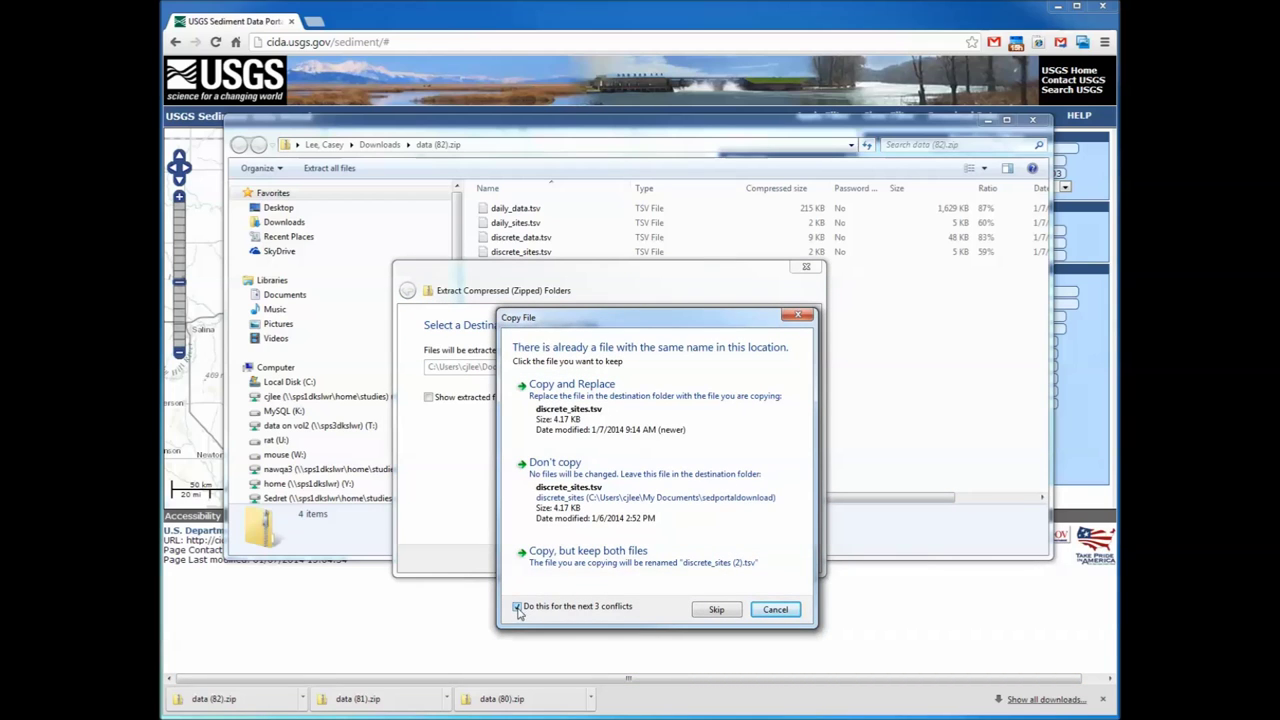
{"action": "left_click", "coordinate": [572, 388]}
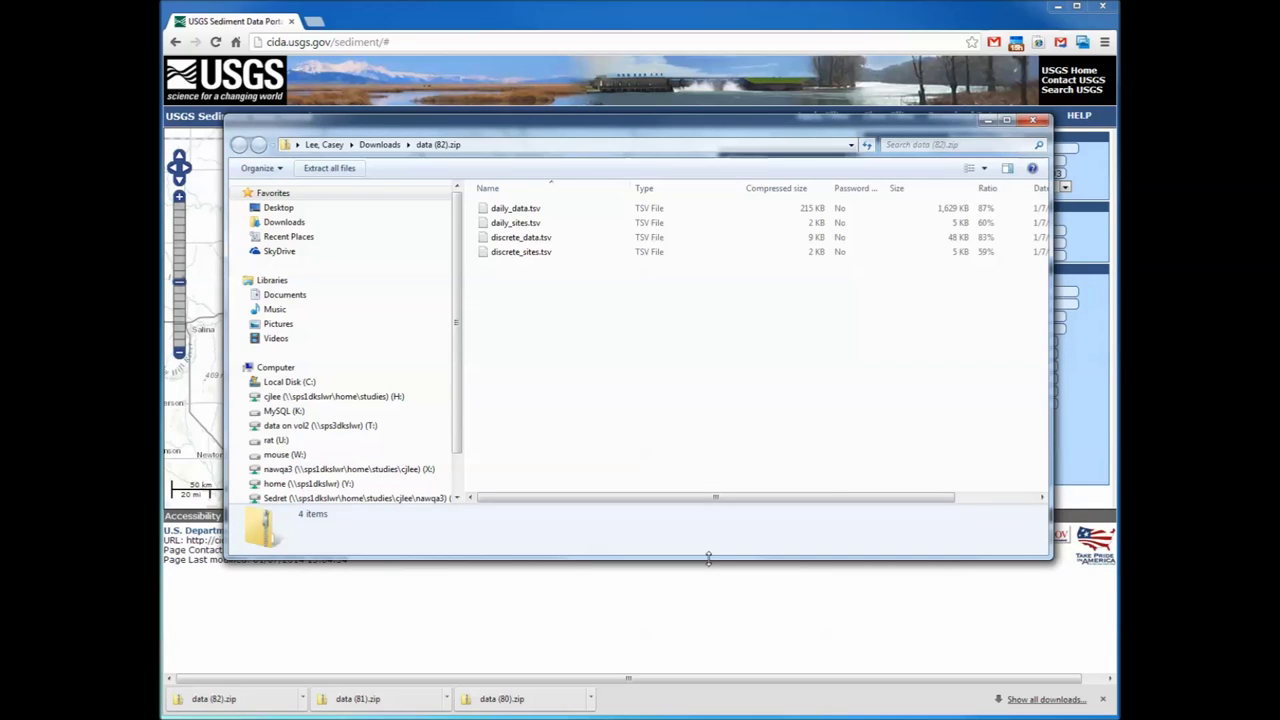